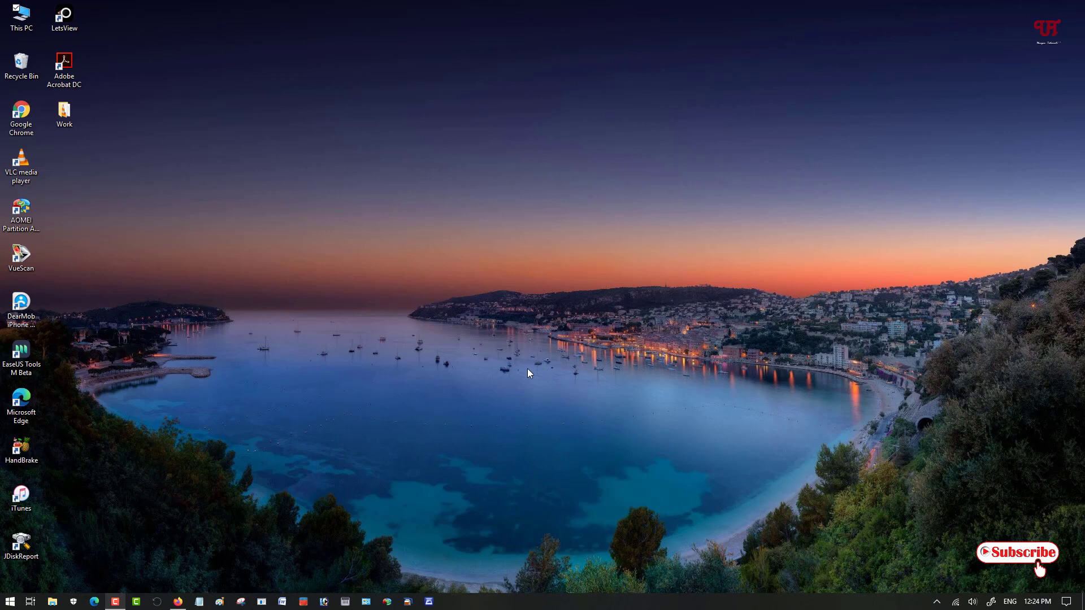
- After briefly opening and closing This PC, open the MajorGeeks OldNewExplorer 1.1.9 download page in Firefox
{"action": "double_click", "coordinate": [23, 25]}
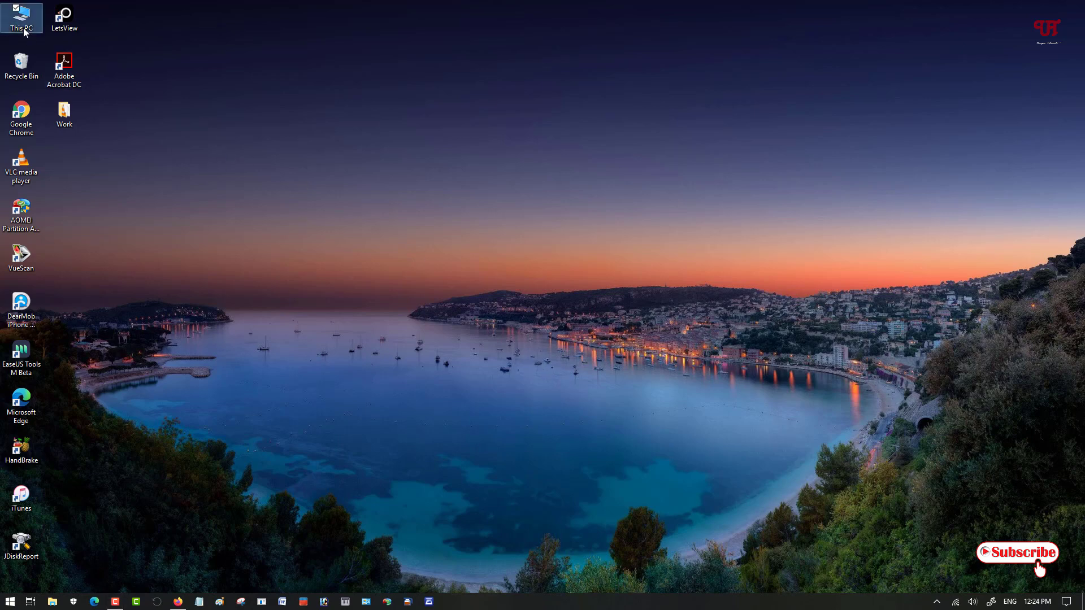
{"action": "left_click_drag", "start_coordinate": [592, 130], "coordinate": [590, 123]}
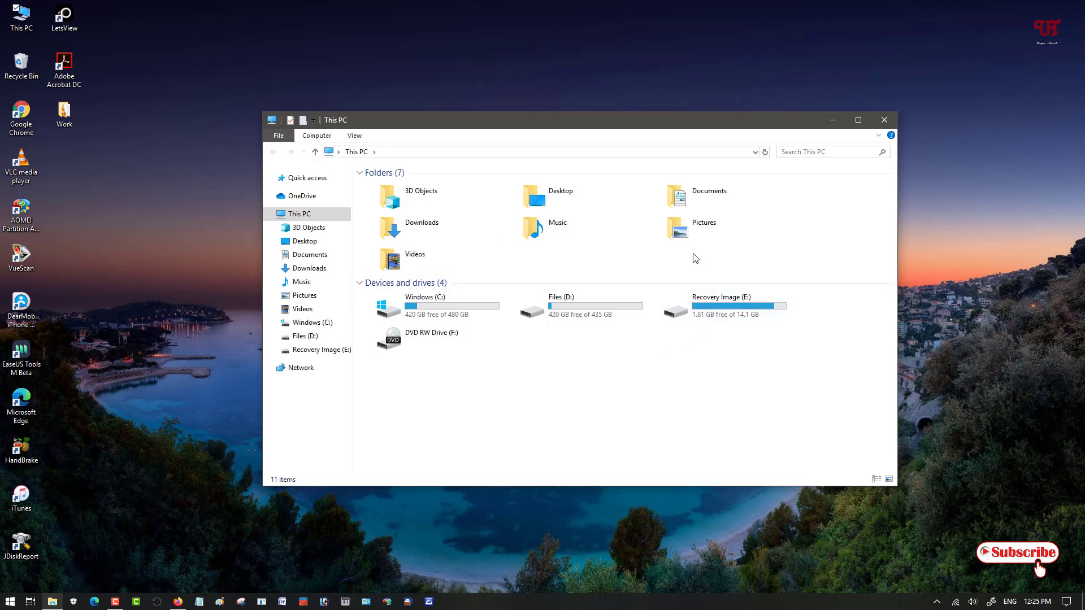
{"action": "mouse_move", "coordinate": [656, 316]}
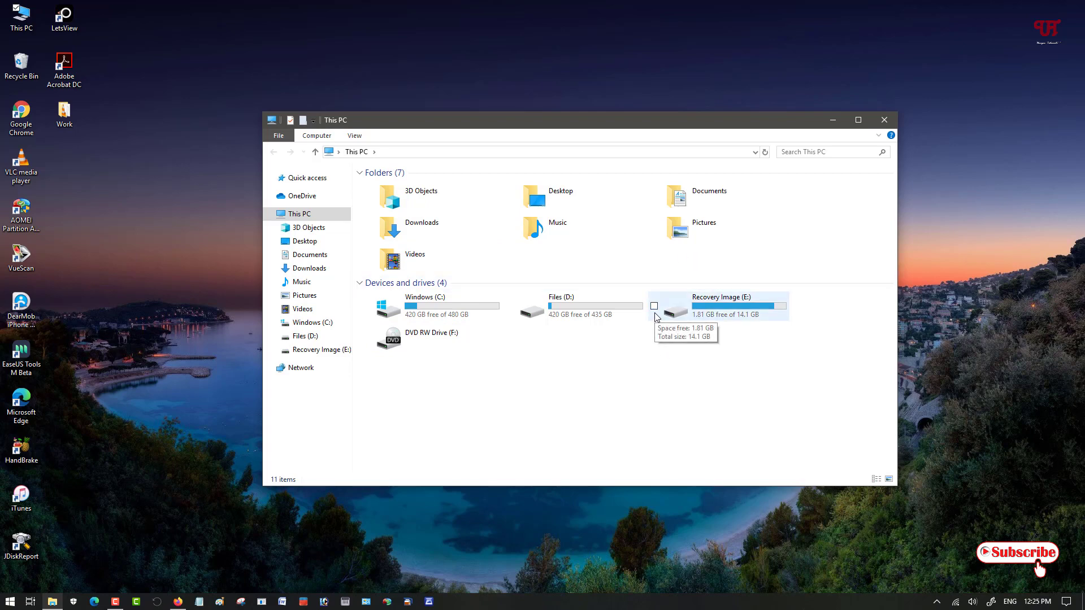
{"action": "left_click", "coordinate": [886, 121]}
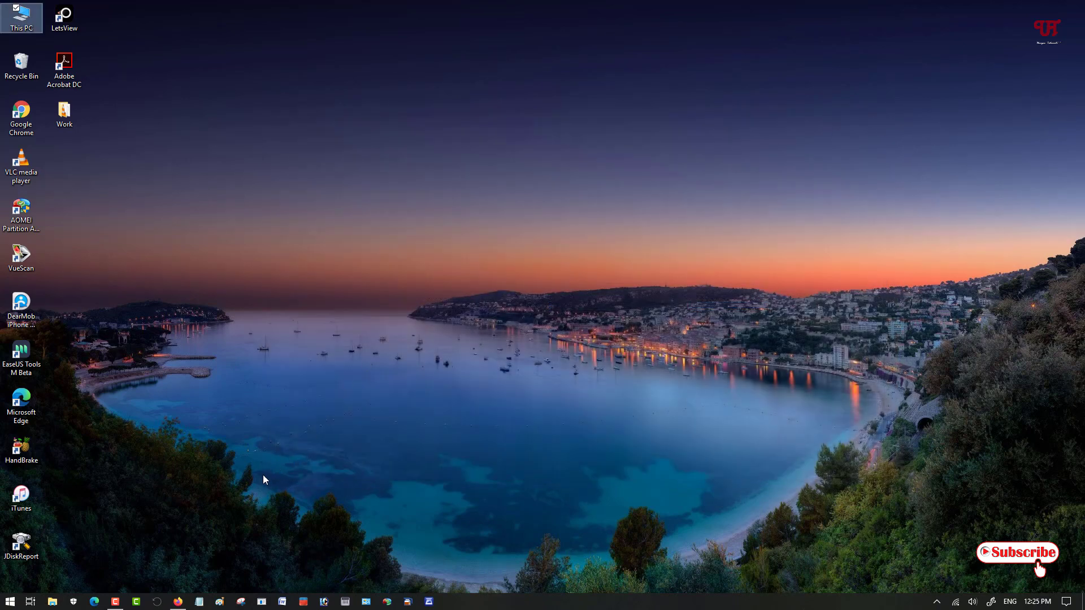
{"action": "left_click", "coordinate": [178, 602]}
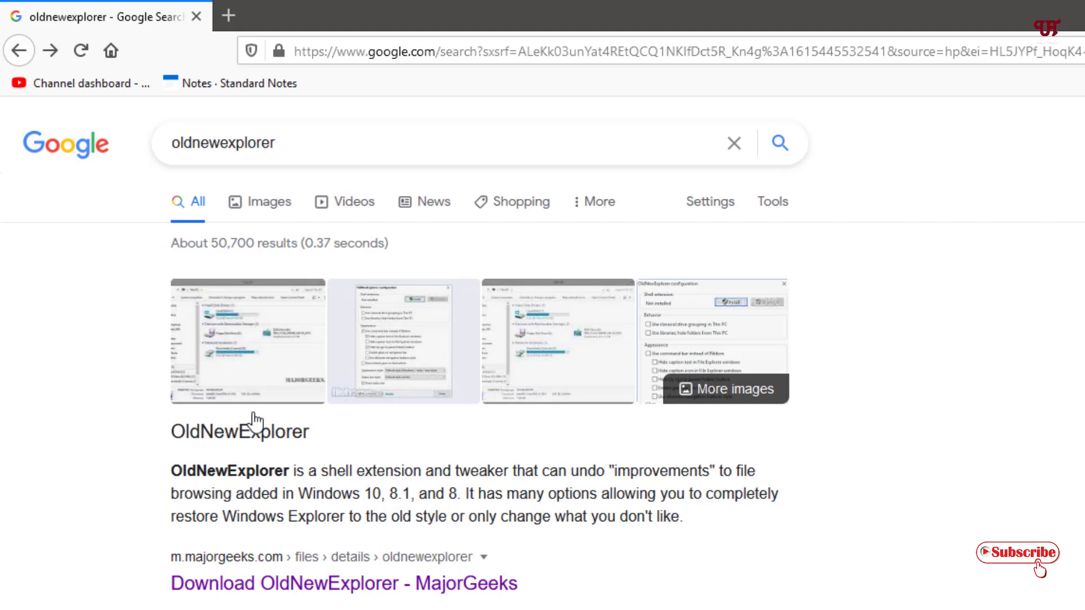
{"action": "left_click", "coordinate": [324, 588]}
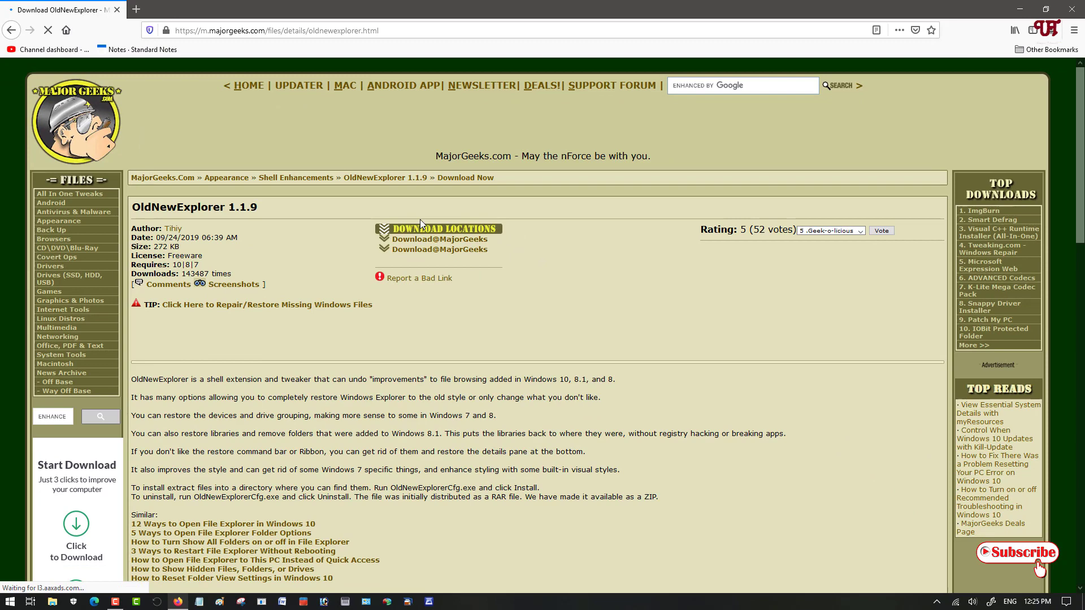
- Save OldNewExplorer.zip (337 KB) from MajorGeeks and show it in the Downloads folder
{"action": "left_click", "coordinate": [427, 232]}
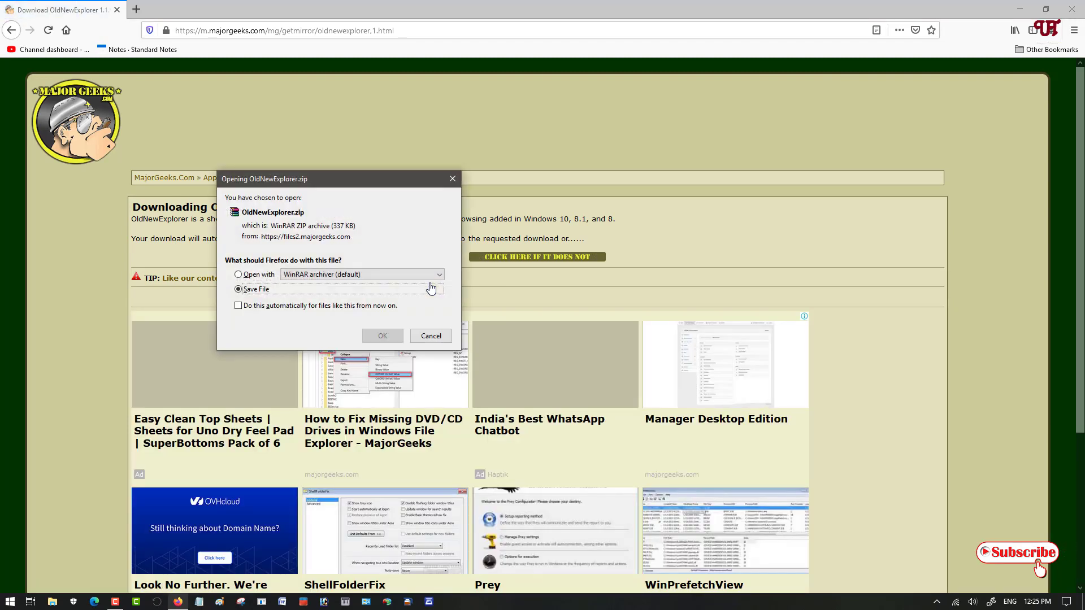
{"action": "left_click", "coordinate": [383, 337]}
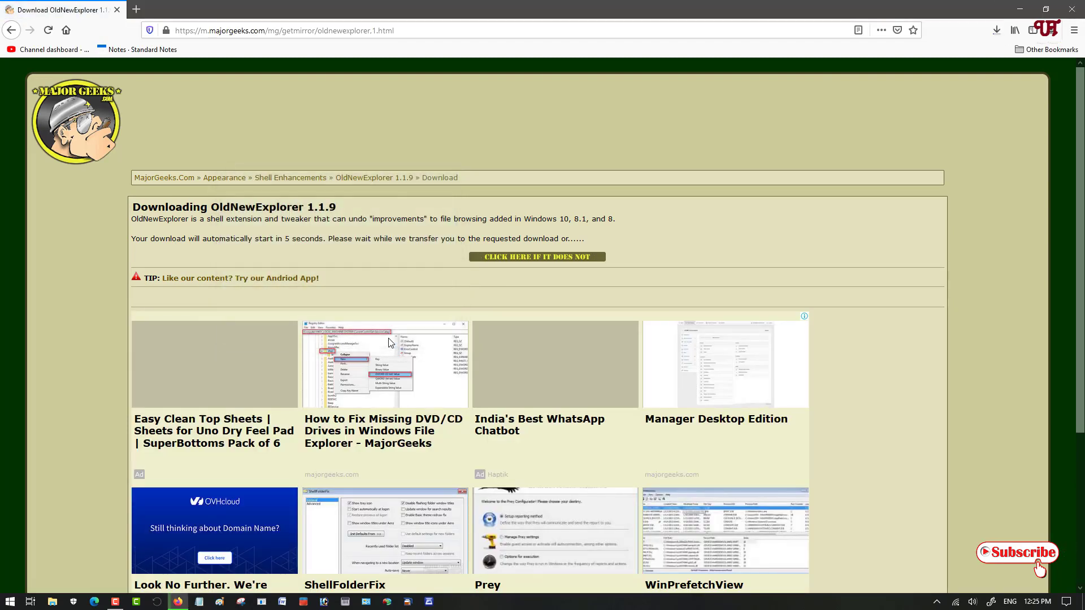
{"action": "left_click", "coordinate": [997, 31]}
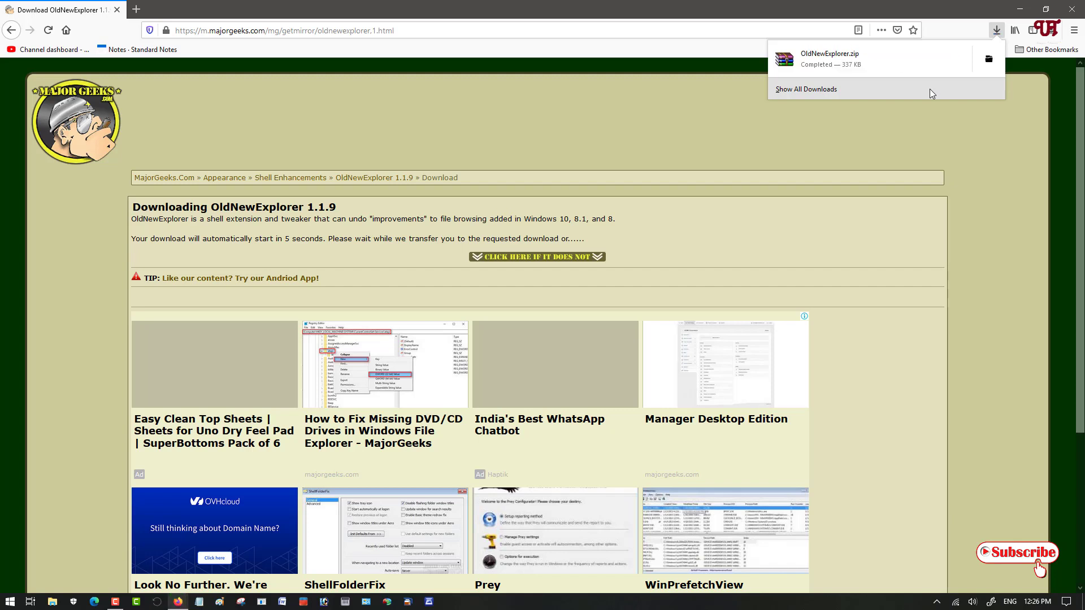
{"action": "left_click", "coordinate": [989, 63]}
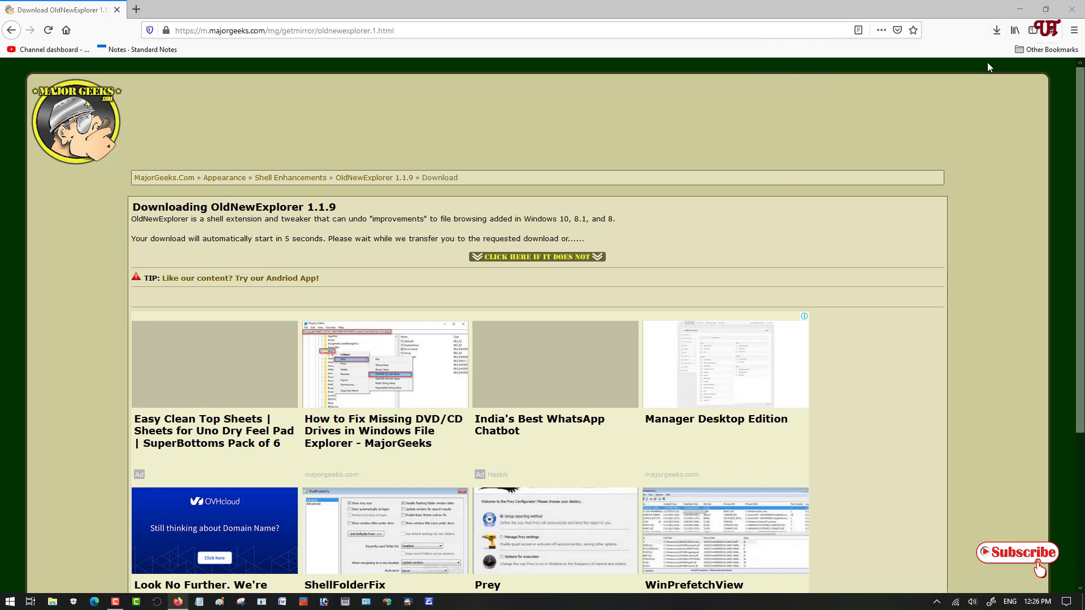
- Close Firefox and extract OldNewExplorer.zip into Downloads with WinRAR
{"action": "left_click", "coordinate": [1072, 13]}
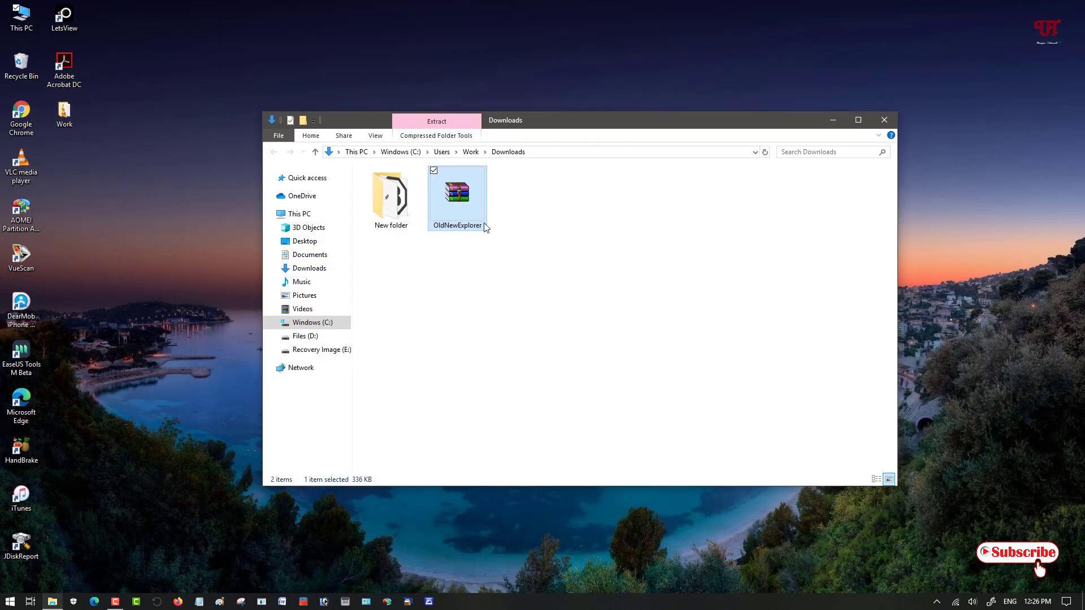
{"action": "double_click", "coordinate": [460, 216]}
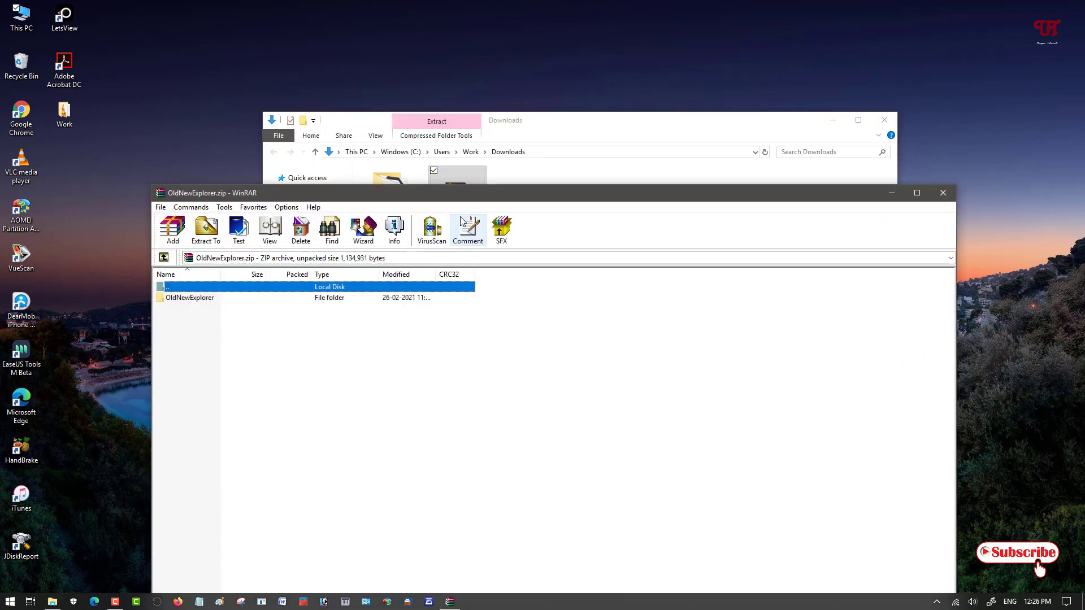
{"action": "left_click", "coordinate": [206, 230]}
{"action": "left_click", "coordinate": [592, 525]}
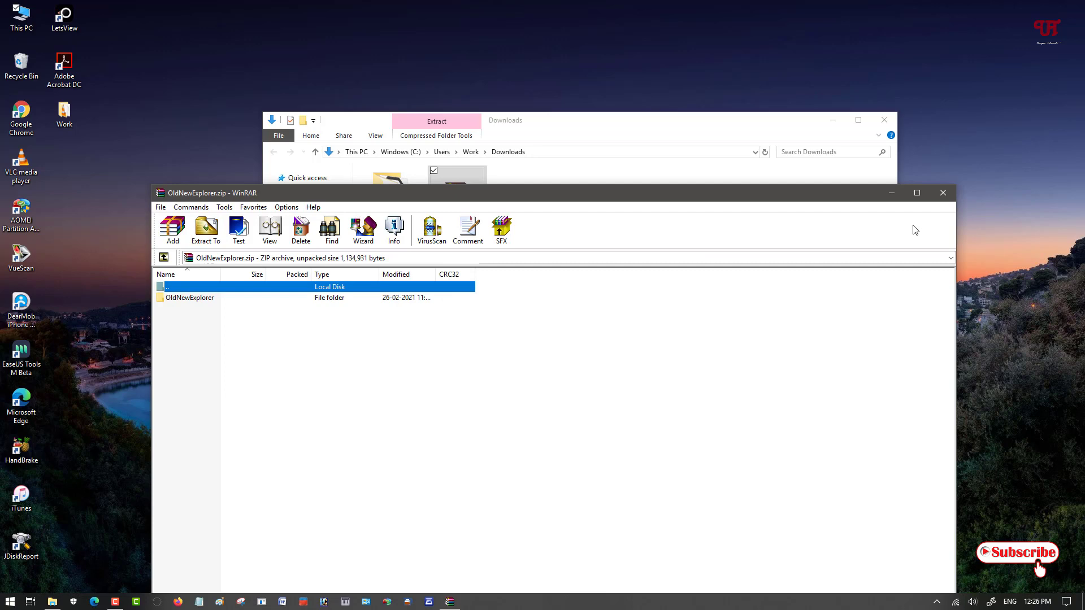
{"action": "left_click", "coordinate": [943, 193]}
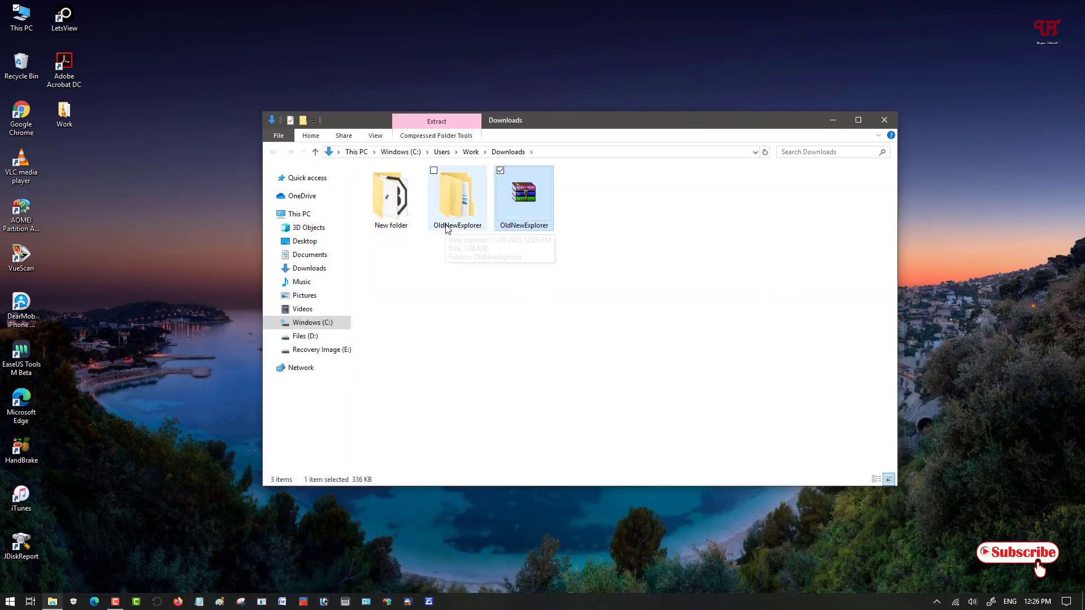
- Open the OldNewExplorer folder and its inner subfolder, then select OldNewExplorerCfg
{"action": "double_click", "coordinate": [448, 227]}
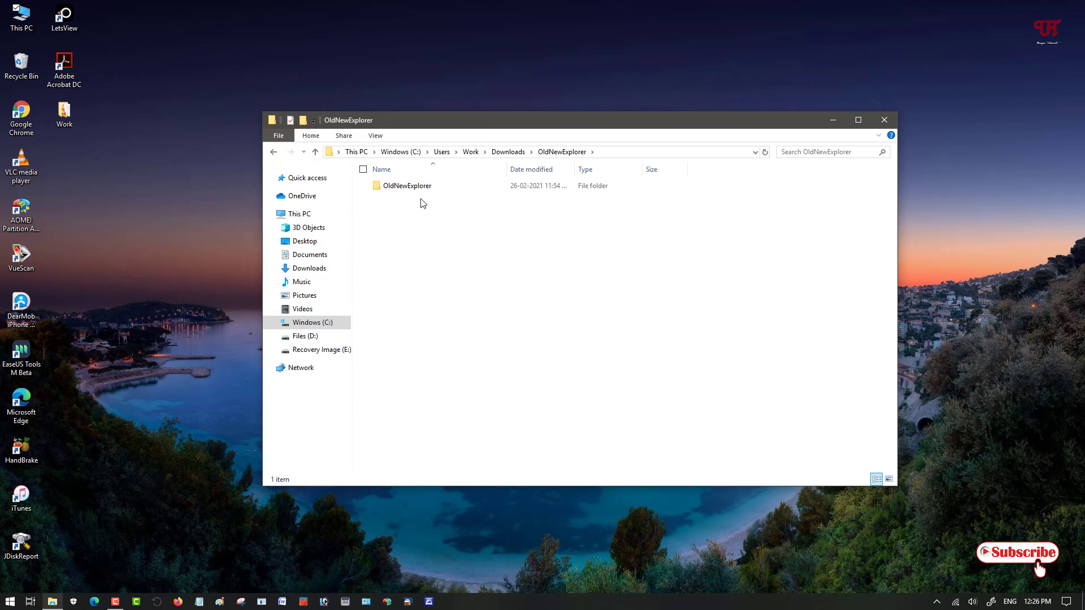
{"action": "double_click", "coordinate": [417, 189]}
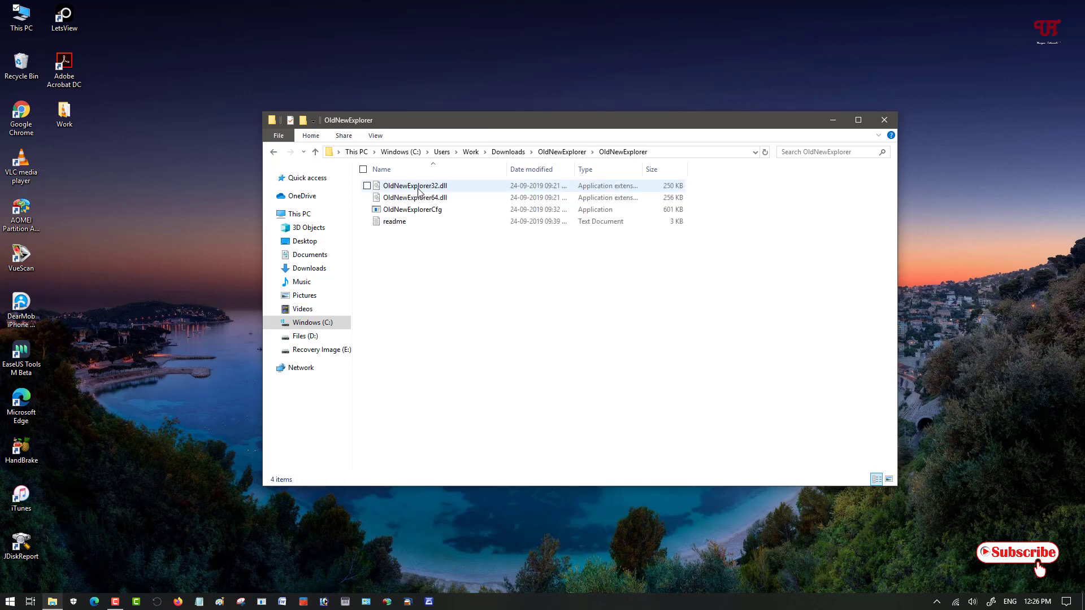
{"action": "left_click", "coordinate": [401, 212]}
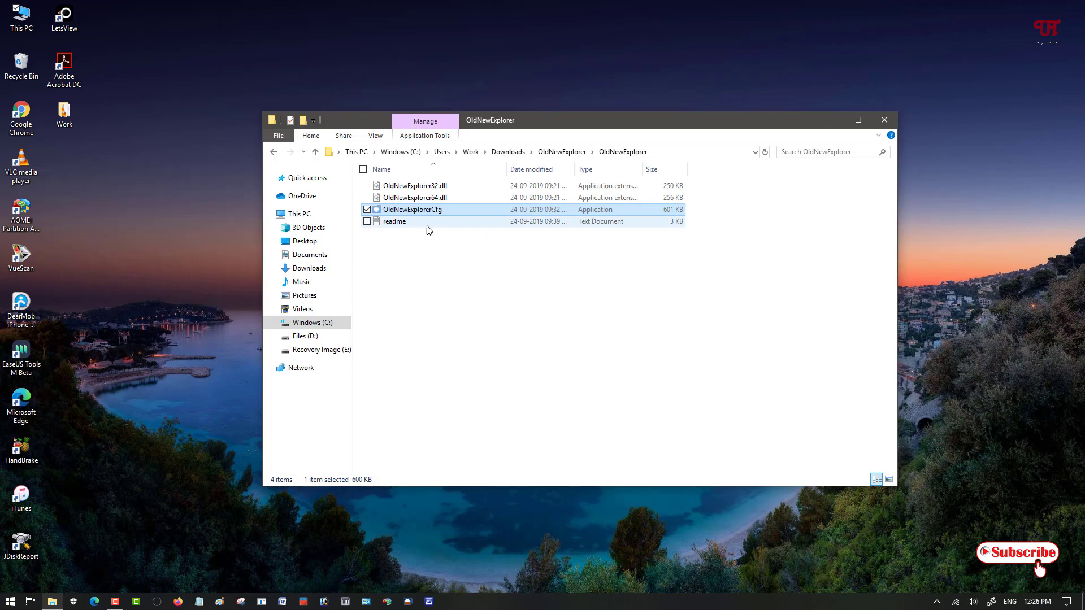
- Read the readme in Notepad, which says to run OldNewExplorerCfg.exe and click Install, then close it
{"action": "double_click", "coordinate": [394, 223]}
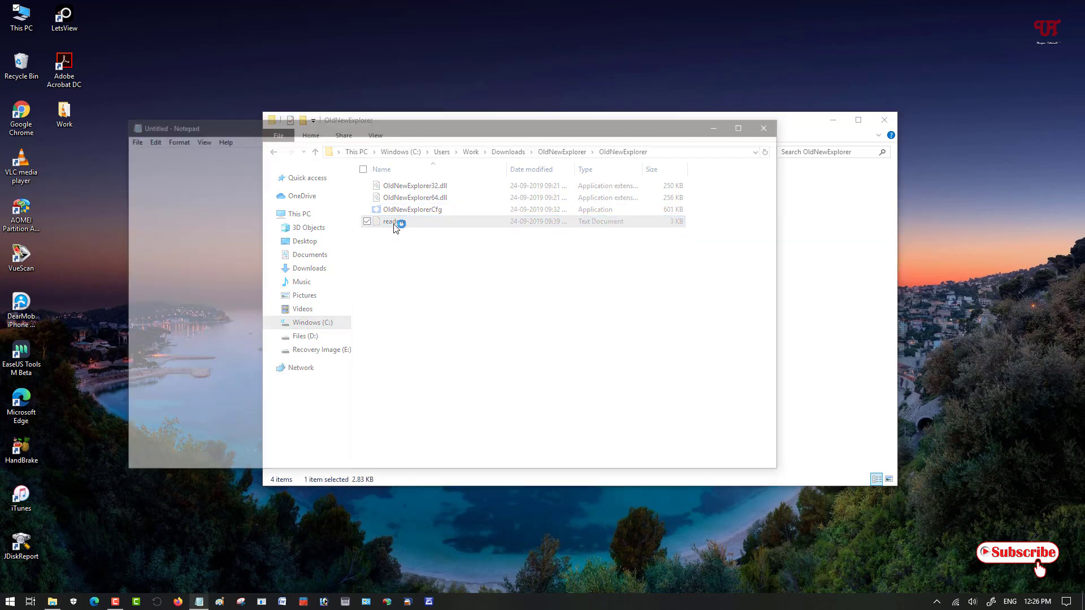
{"action": "left_click_drag", "start_coordinate": [493, 134], "coordinate": [633, 115]}
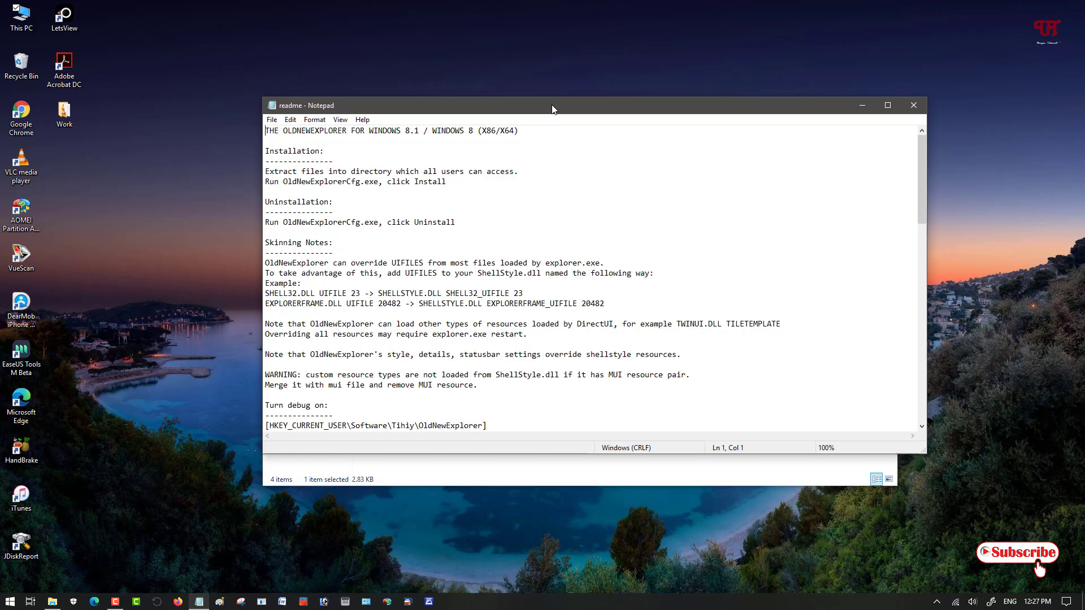
{"action": "left_click_drag", "start_coordinate": [553, 108], "coordinate": [548, 308]}
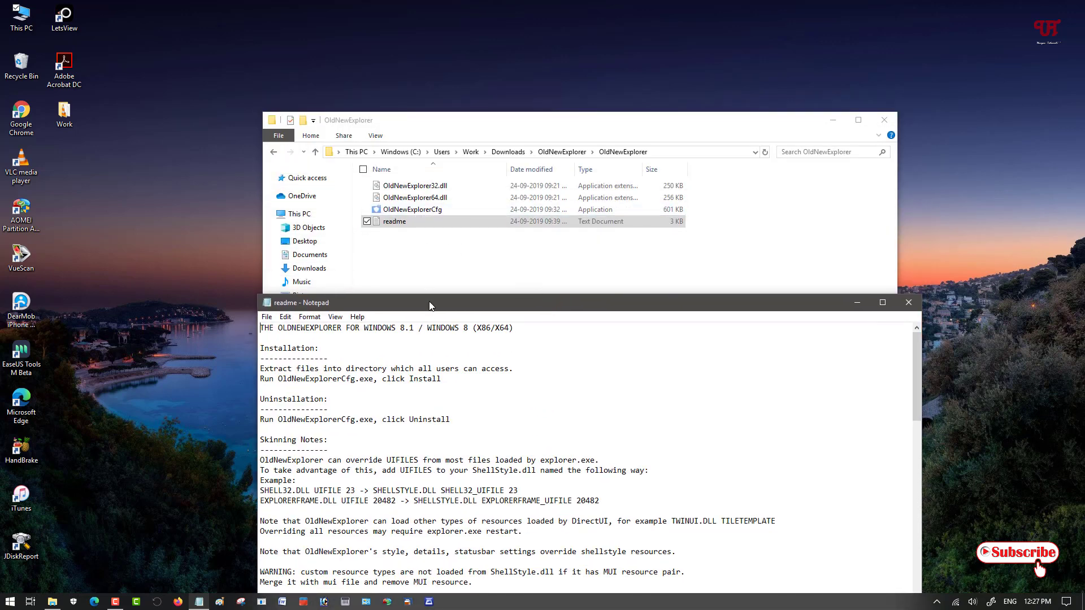
{"action": "left_click_drag", "start_coordinate": [429, 302], "coordinate": [416, 117]}
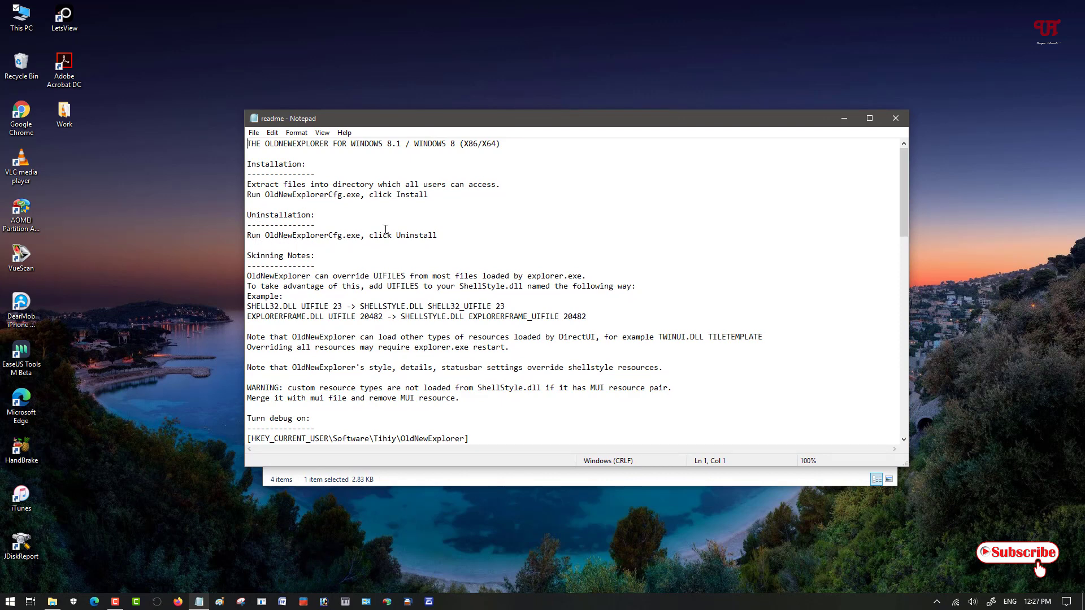
{"action": "left_click_drag", "start_coordinate": [569, 121], "coordinate": [576, 259]}
{"action": "left_click", "coordinate": [397, 212]}
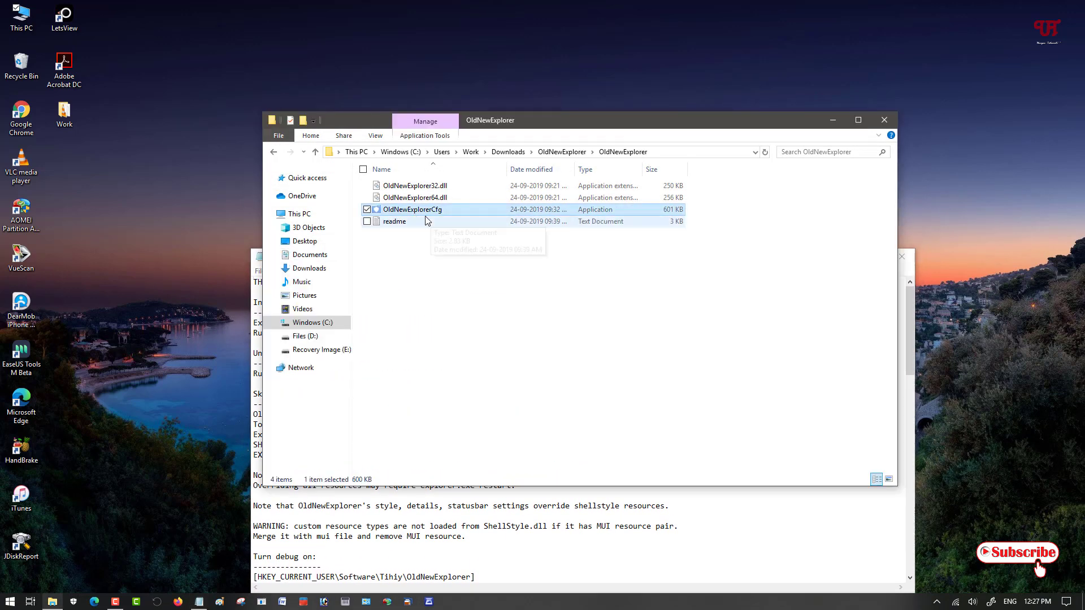
{"action": "left_click", "coordinate": [711, 546]}
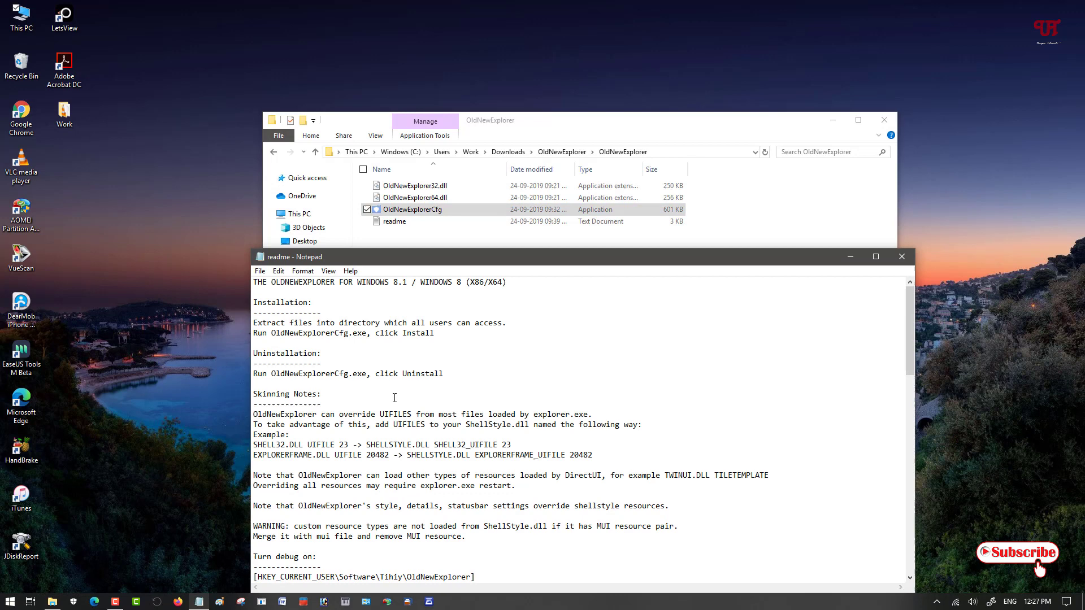
{"action": "left_click", "coordinate": [903, 258]}
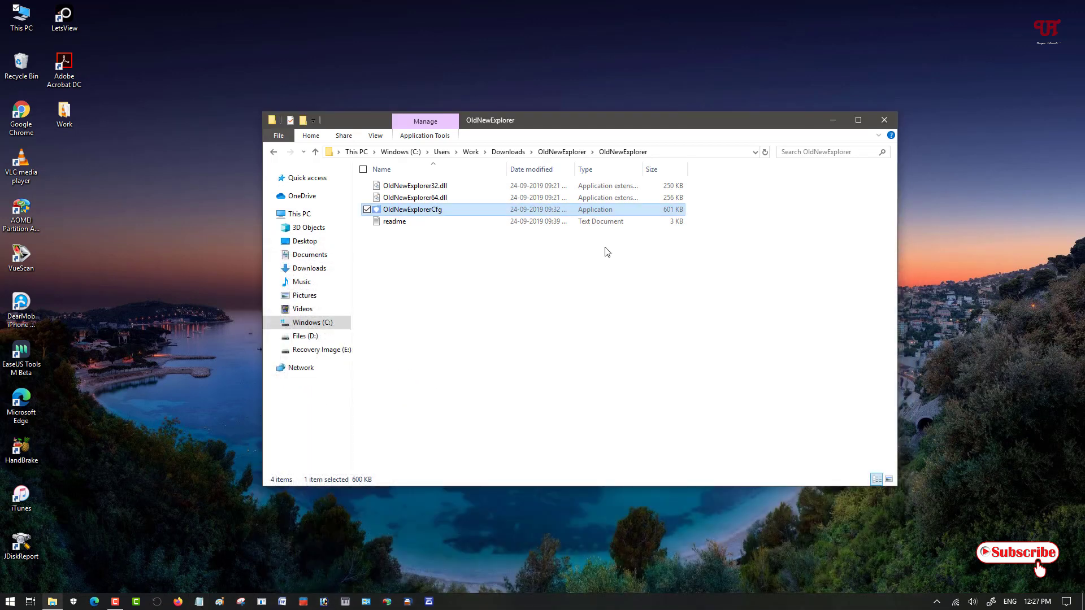
- Run OldNewExplorerCfg as administrator and enable classical drive grouping, libraries, command bar and details pane
{"action": "right_click", "coordinate": [411, 212]}
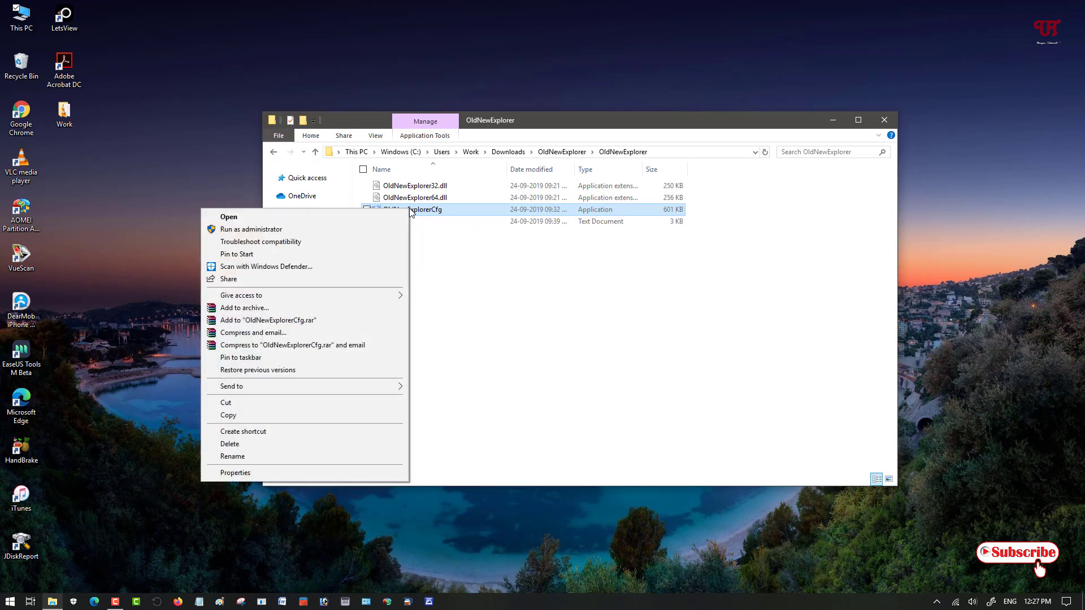
{"action": "left_click", "coordinate": [261, 231]}
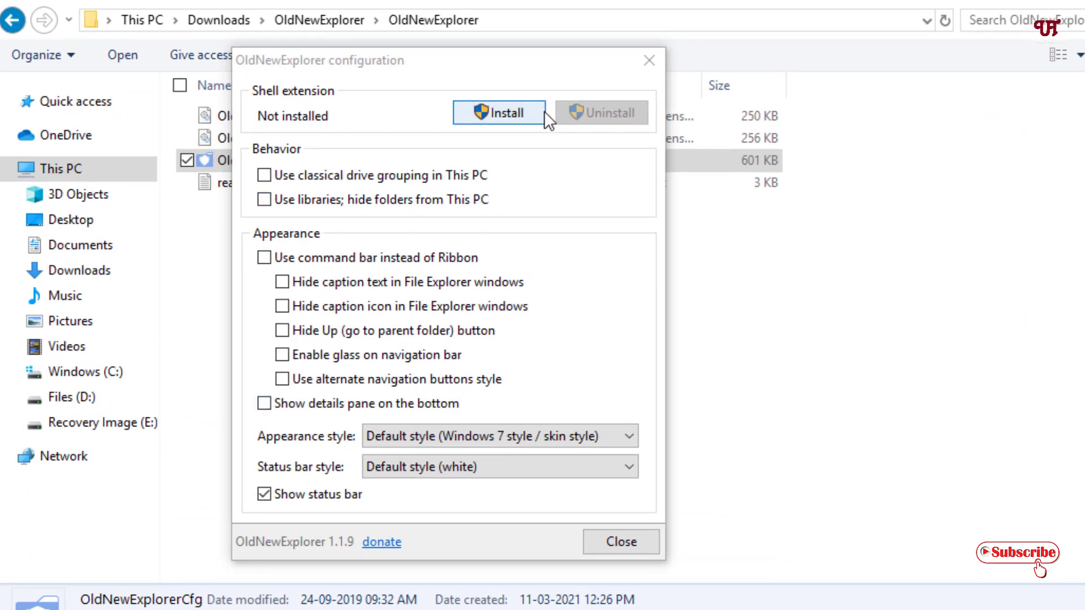
{"action": "left_click", "coordinate": [511, 116]}
{"action": "left_click", "coordinate": [262, 176]}
{"action": "left_click", "coordinate": [265, 200]}
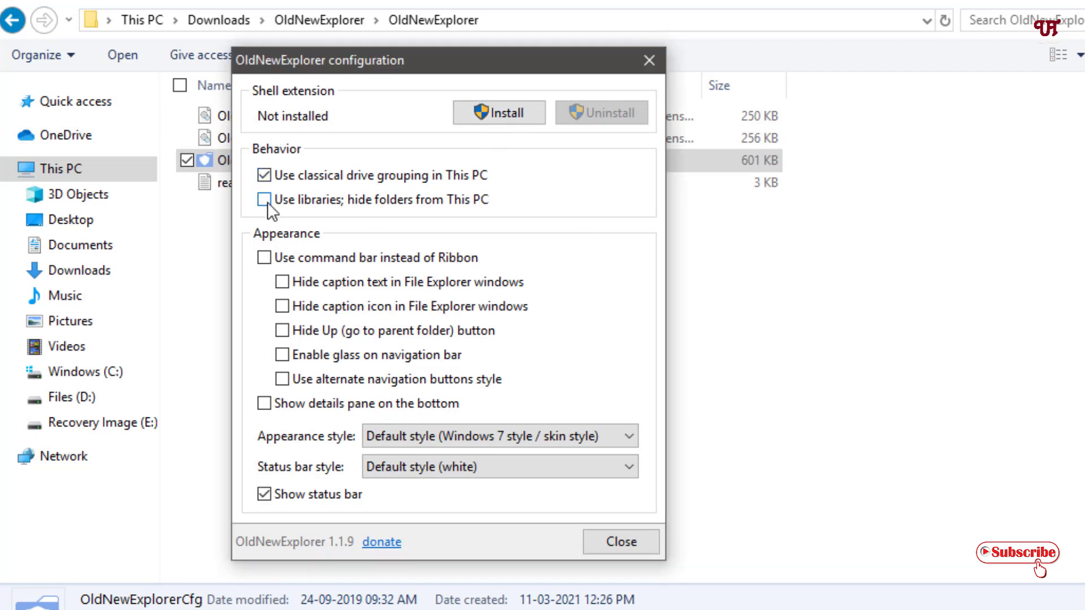
{"action": "left_click", "coordinate": [264, 259]}
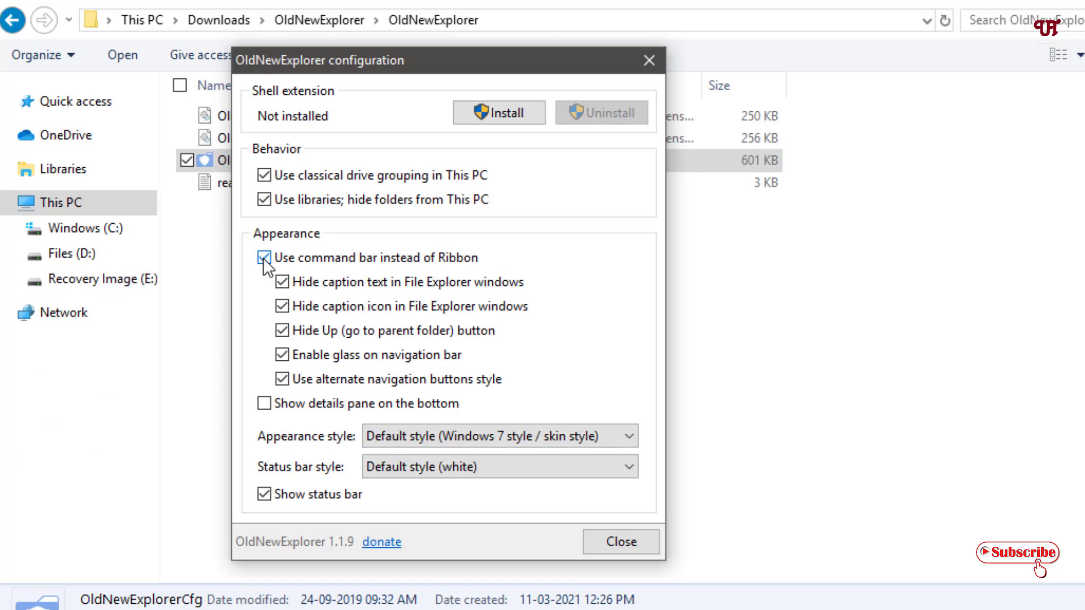
{"action": "left_click", "coordinate": [264, 405]}
- Keep the default appearance and white status bar styles, then install the shell extension
{"action": "left_click", "coordinate": [401, 440]}
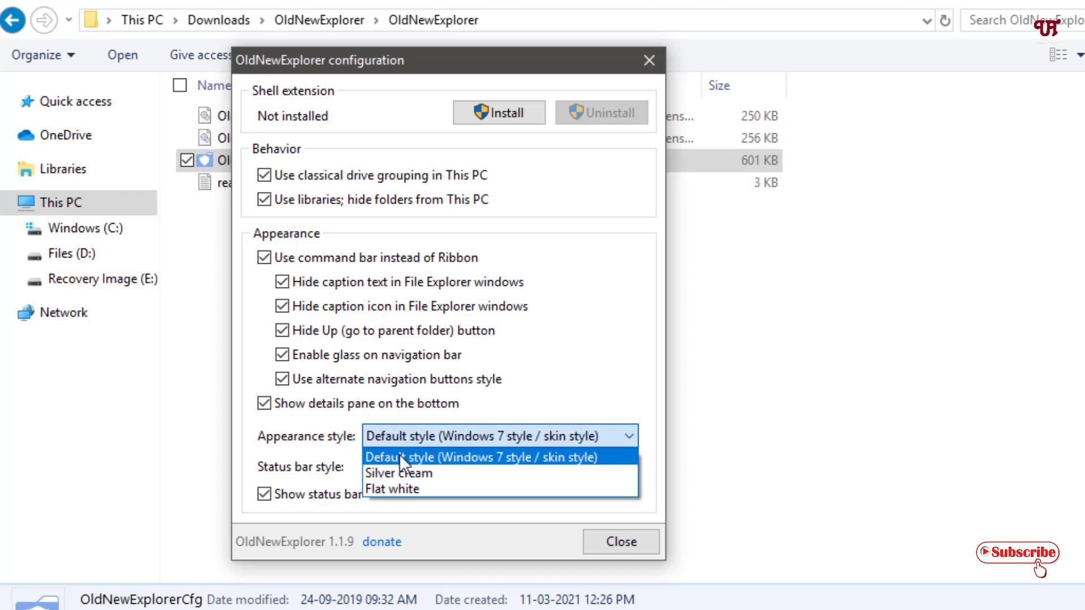
{"action": "left_click", "coordinate": [582, 390]}
{"action": "left_click", "coordinate": [491, 470]}
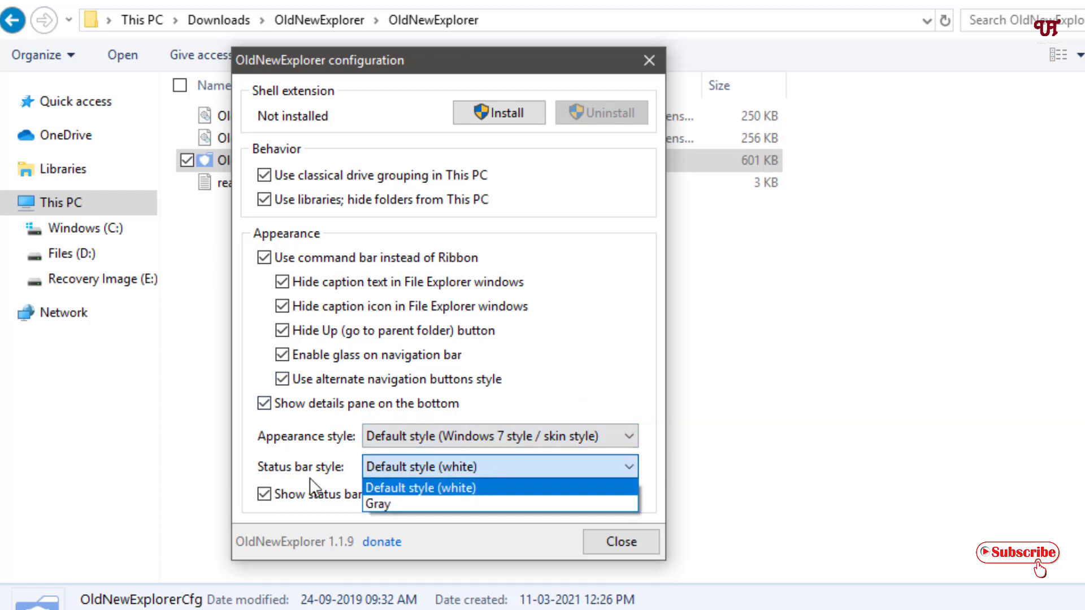
{"action": "left_click", "coordinate": [321, 480]}
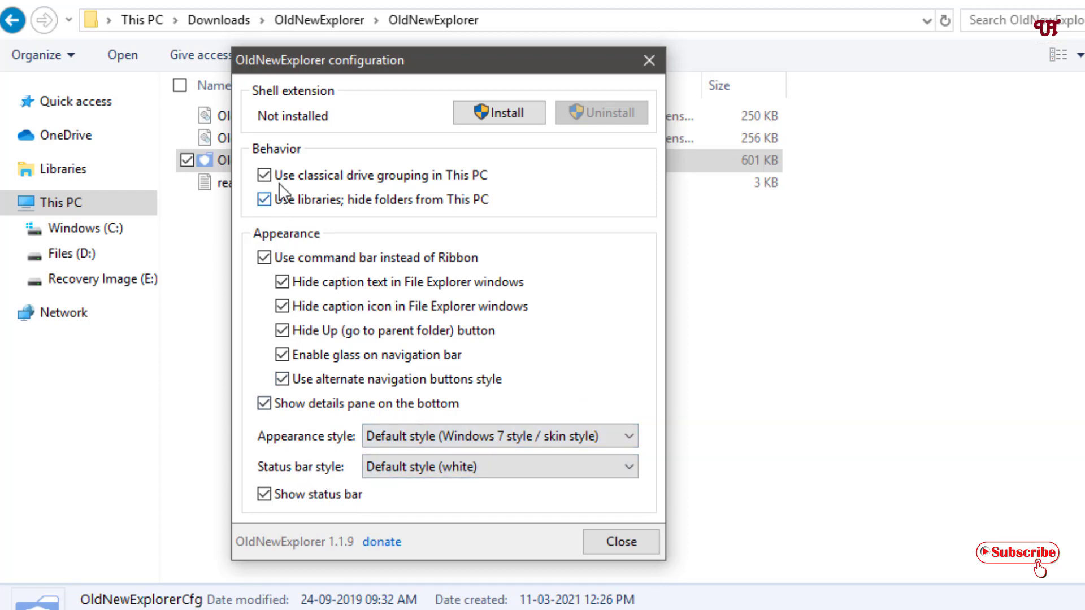
{"action": "left_click", "coordinate": [262, 174]}
{"action": "left_click", "coordinate": [499, 116]}
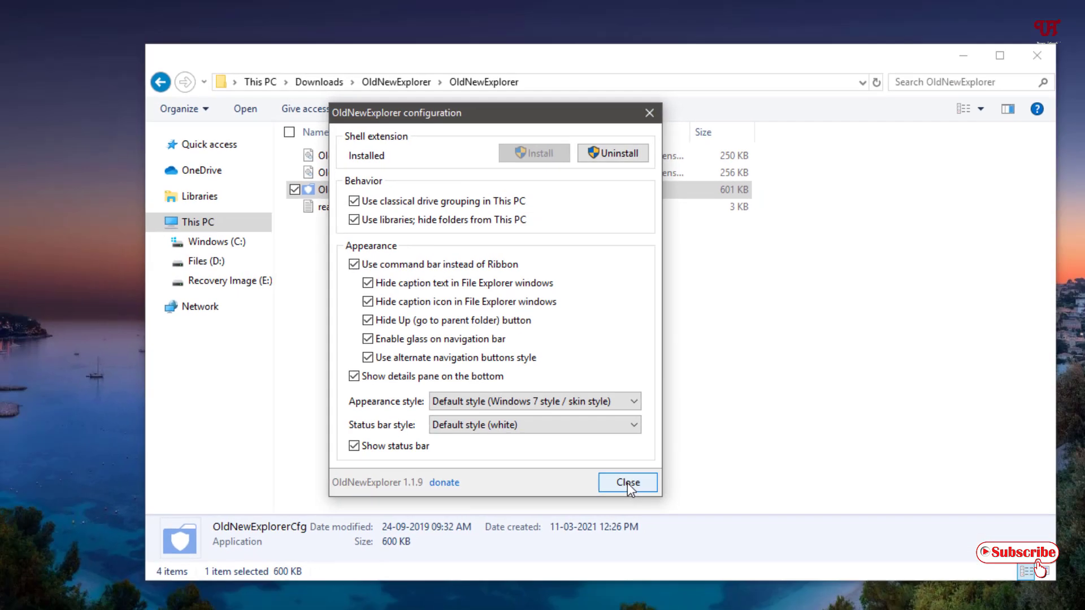
- Close the settings, minimize the folder window, and open This PC to view its Windows 7-style layout
{"action": "left_click", "coordinate": [621, 542]}
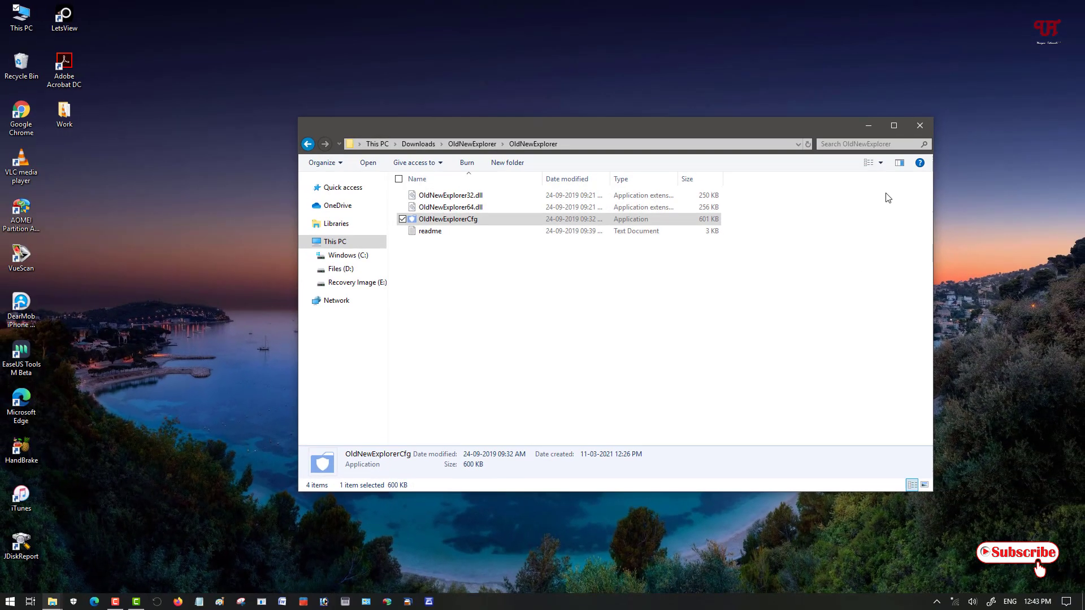
{"action": "left_click", "coordinate": [869, 126]}
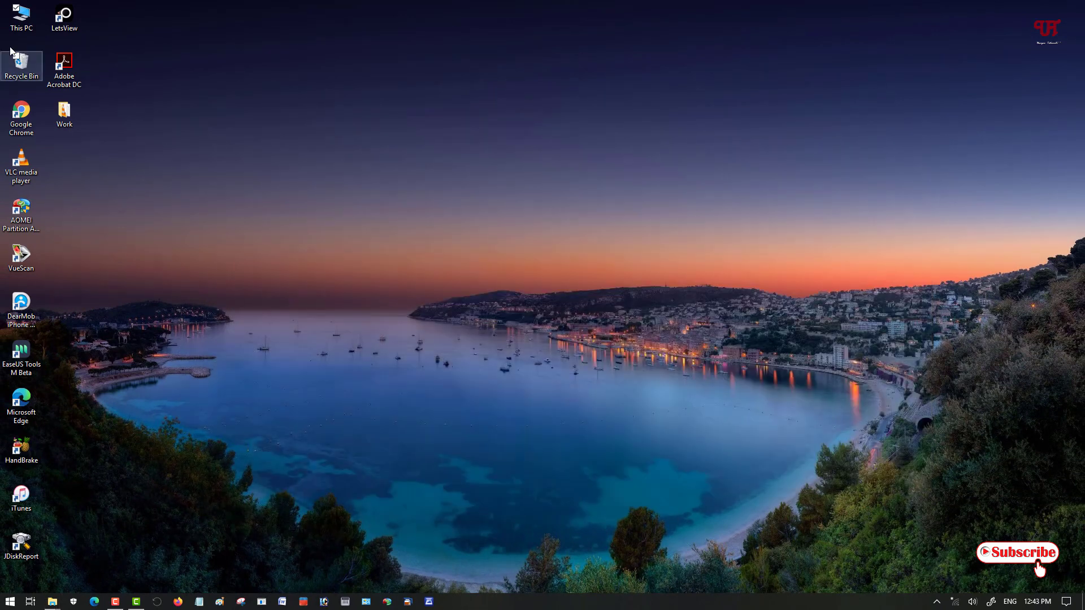
{"action": "double_click", "coordinate": [20, 23]}
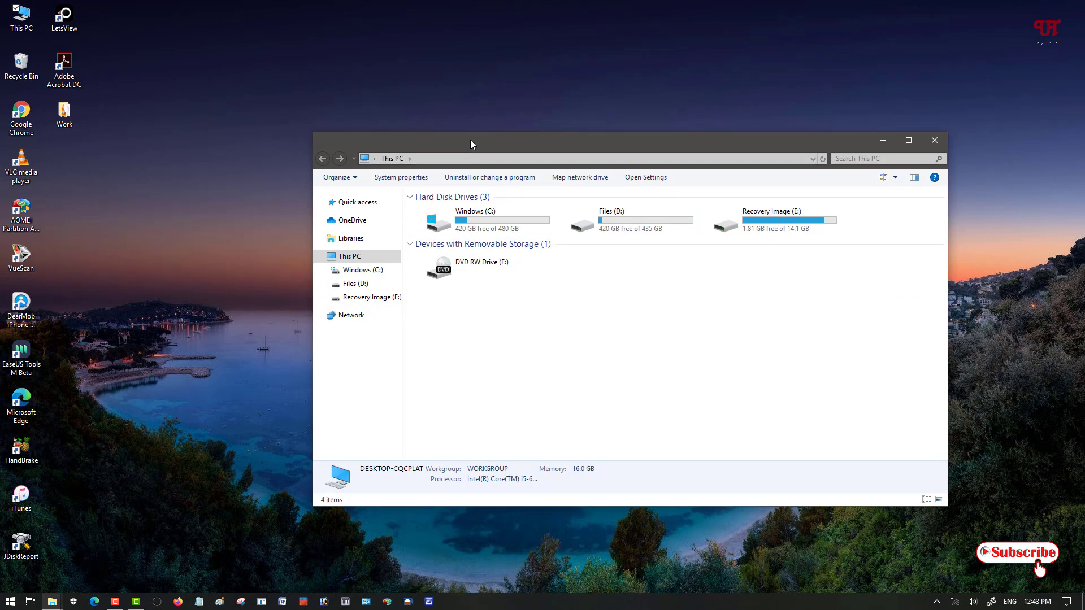
{"action": "left_click_drag", "start_coordinate": [470, 141], "coordinate": [436, 127]}
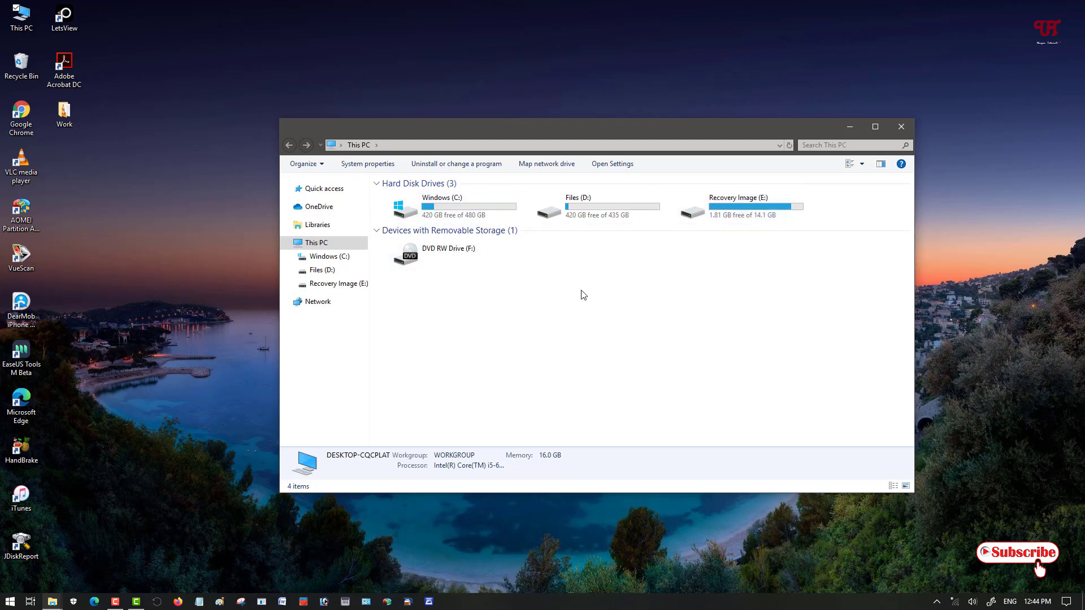
- Close This PC and relaunch OldNewExplorerCfg as administrator from the restored OldNewExplorer folder
{"action": "left_click", "coordinate": [900, 130]}
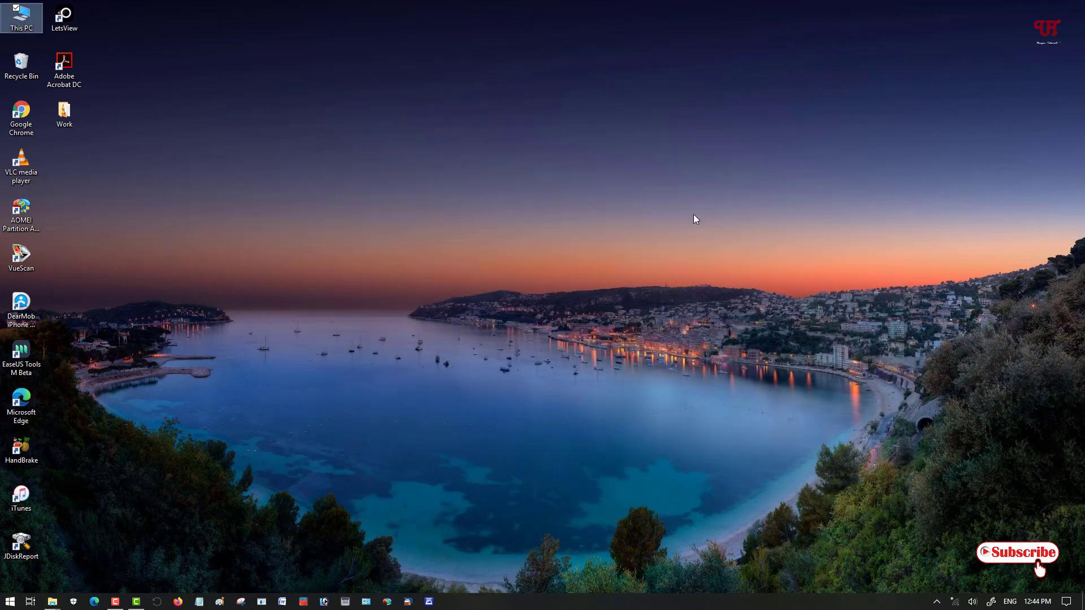
{"action": "mouse_move", "coordinate": [52, 601]}
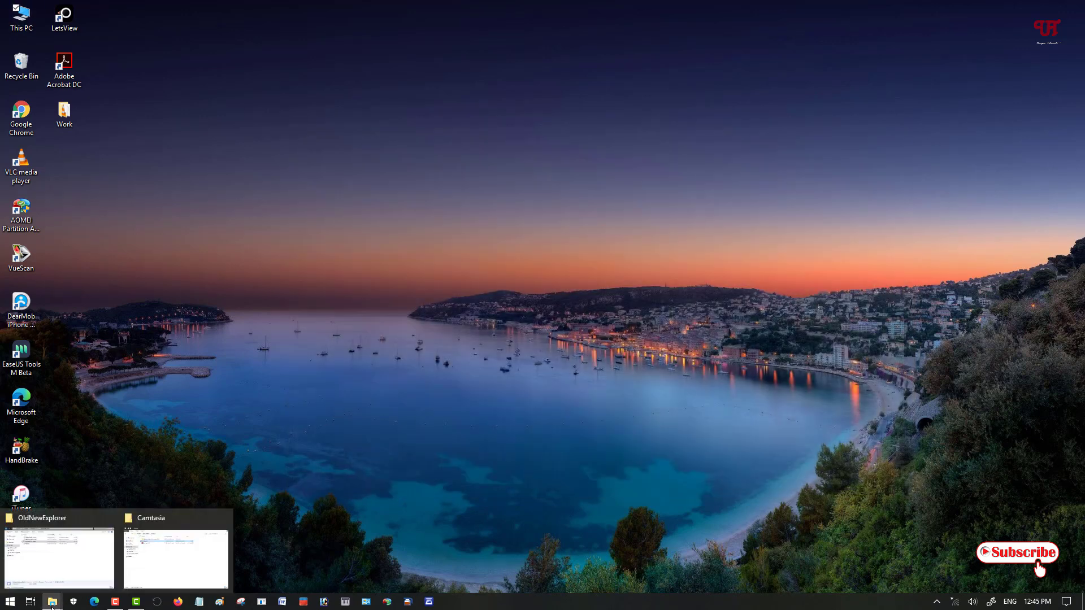
{"action": "left_click", "coordinate": [52, 572]}
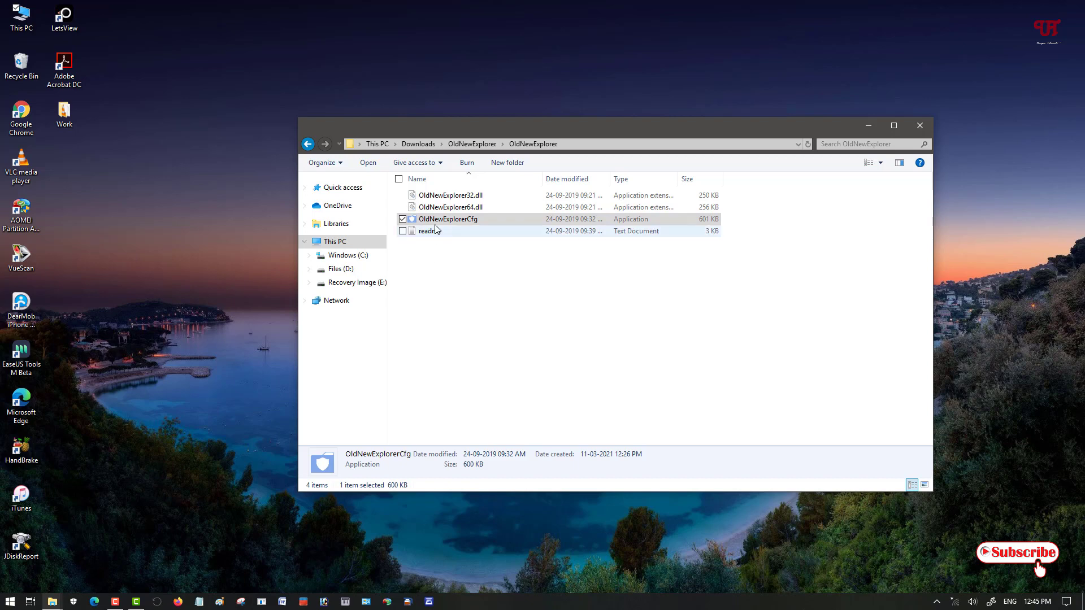
{"action": "right_click", "coordinate": [434, 221]}
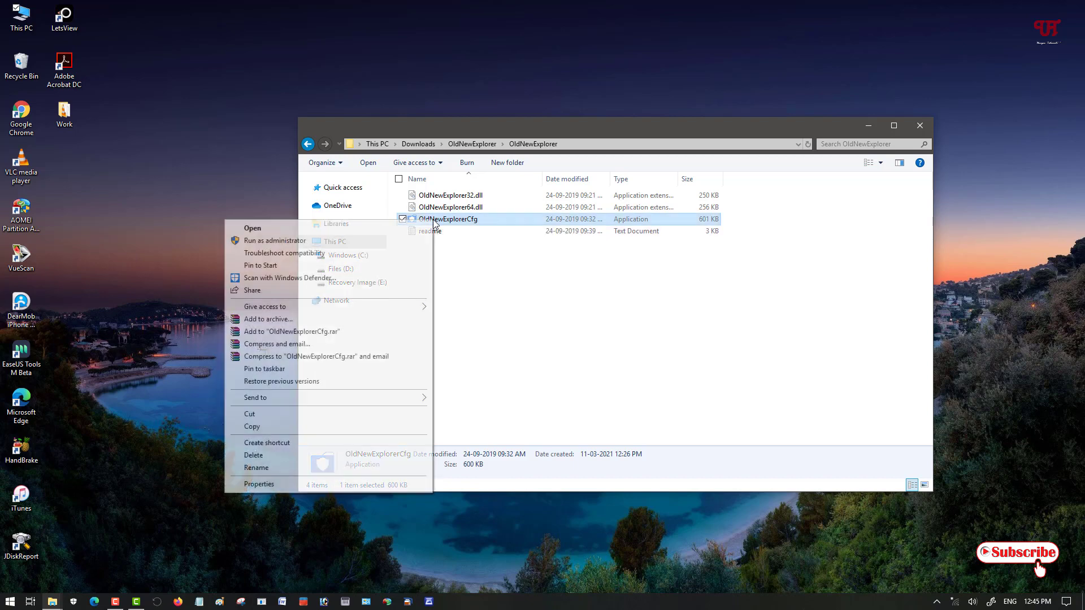
{"action": "left_click", "coordinate": [371, 242]}
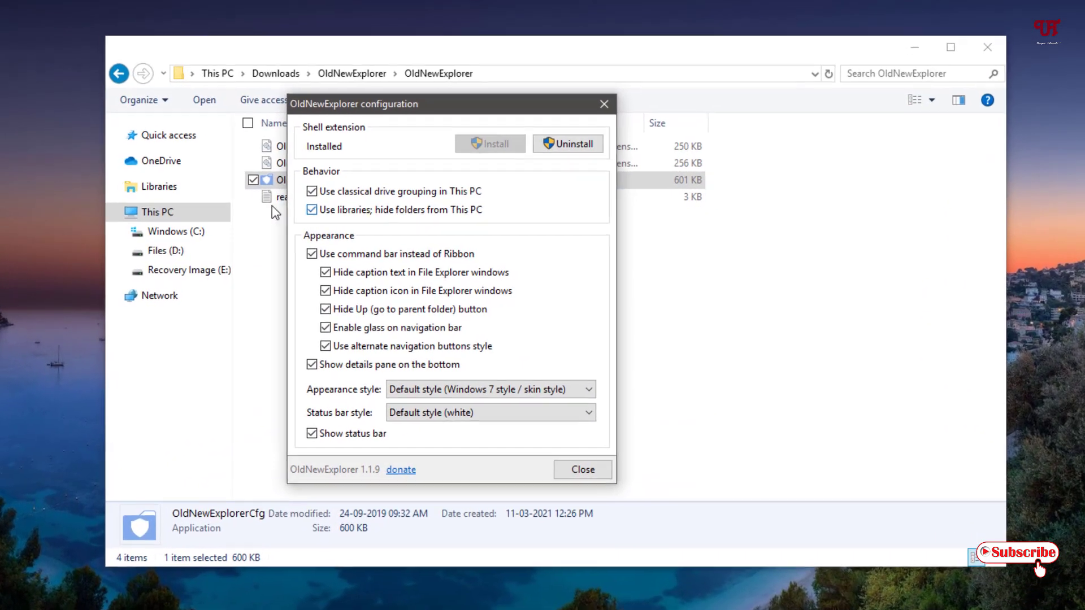
- Untick drive grouping, libraries and command bar, uninstall the shell extension, and close the settings
{"action": "left_click", "coordinate": [307, 190]}
{"action": "left_click", "coordinate": [307, 208]}
{"action": "left_click", "coordinate": [307, 253]}
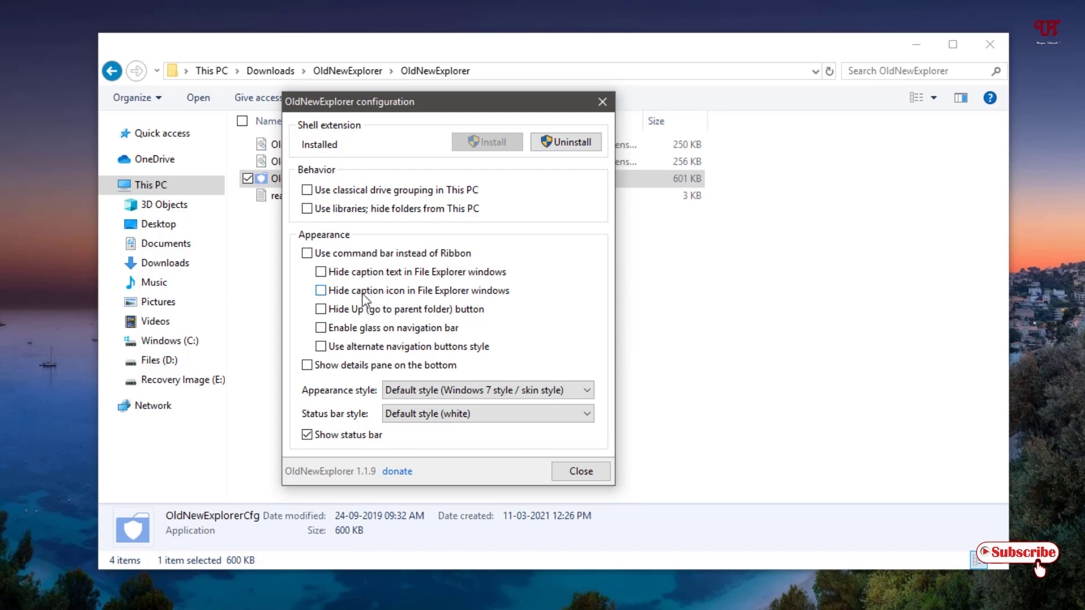
{"action": "left_click", "coordinate": [577, 144]}
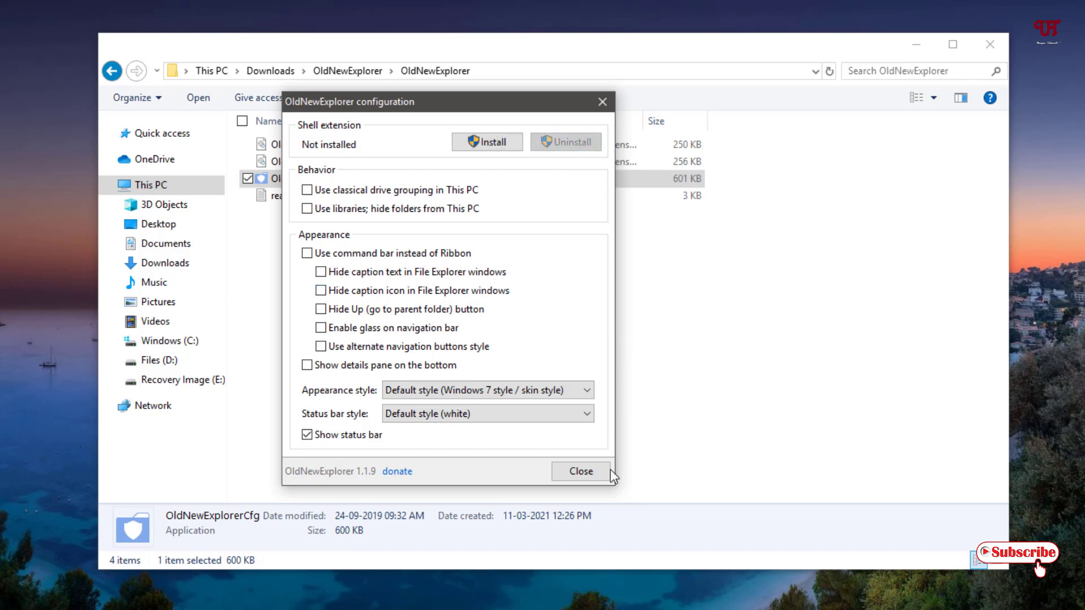
{"action": "left_click", "coordinate": [594, 474]}
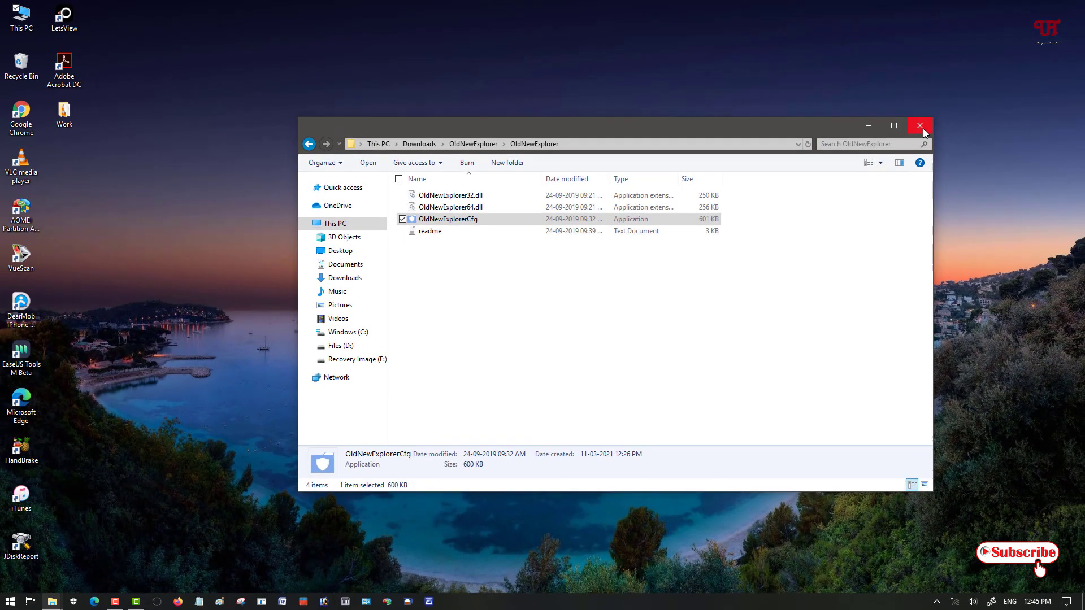
{"action": "left_click", "coordinate": [990, 44]}
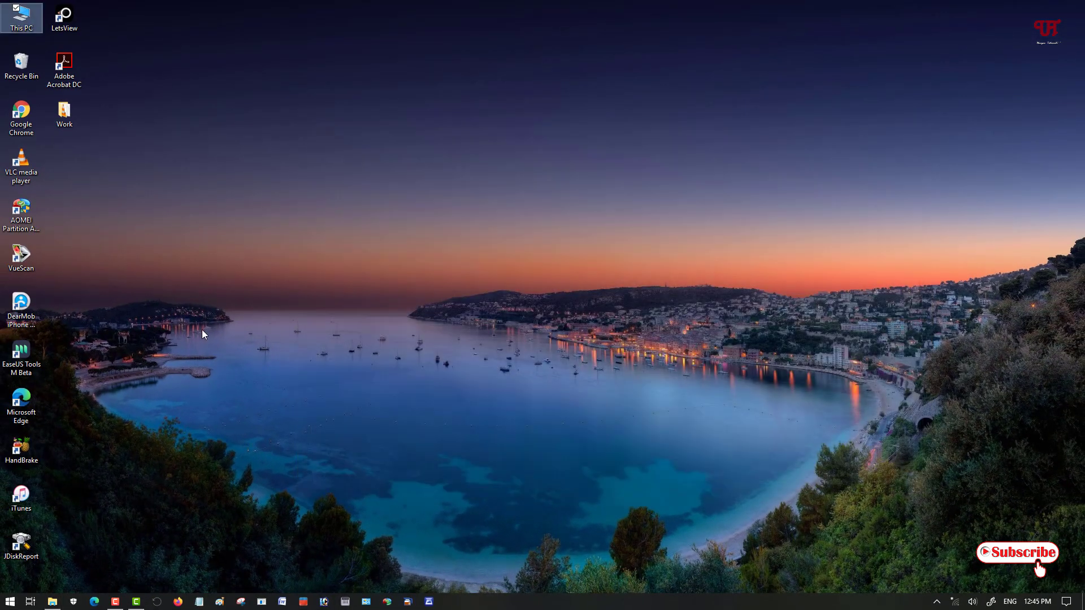
{"action": "double_click", "coordinate": [20, 17]}
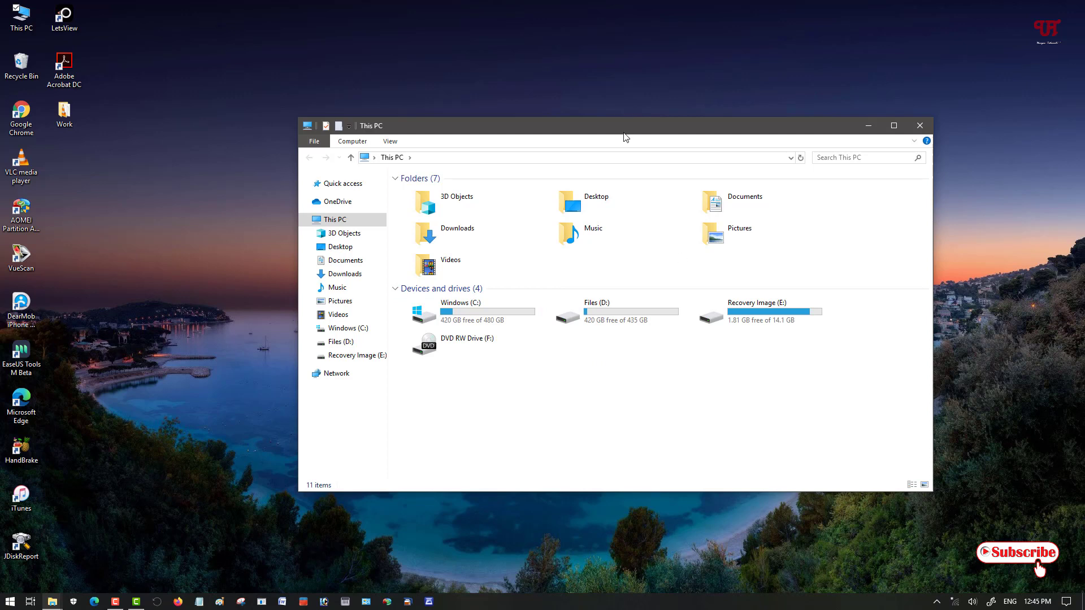
{"action": "left_click_drag", "start_coordinate": [625, 130], "coordinate": [602, 124]}
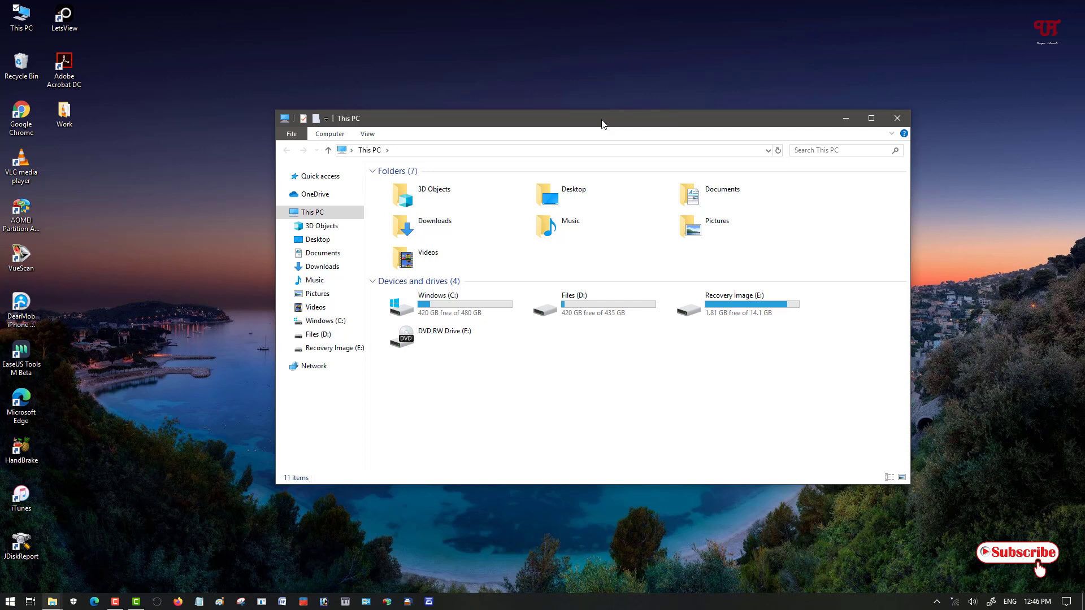
{"action": "left_click", "coordinate": [899, 121]}
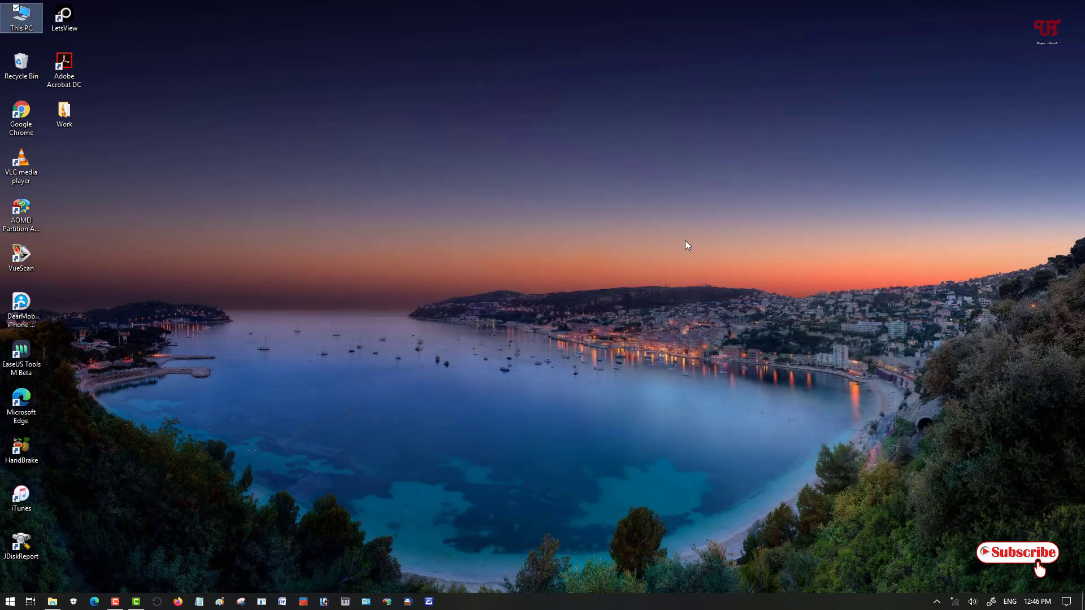